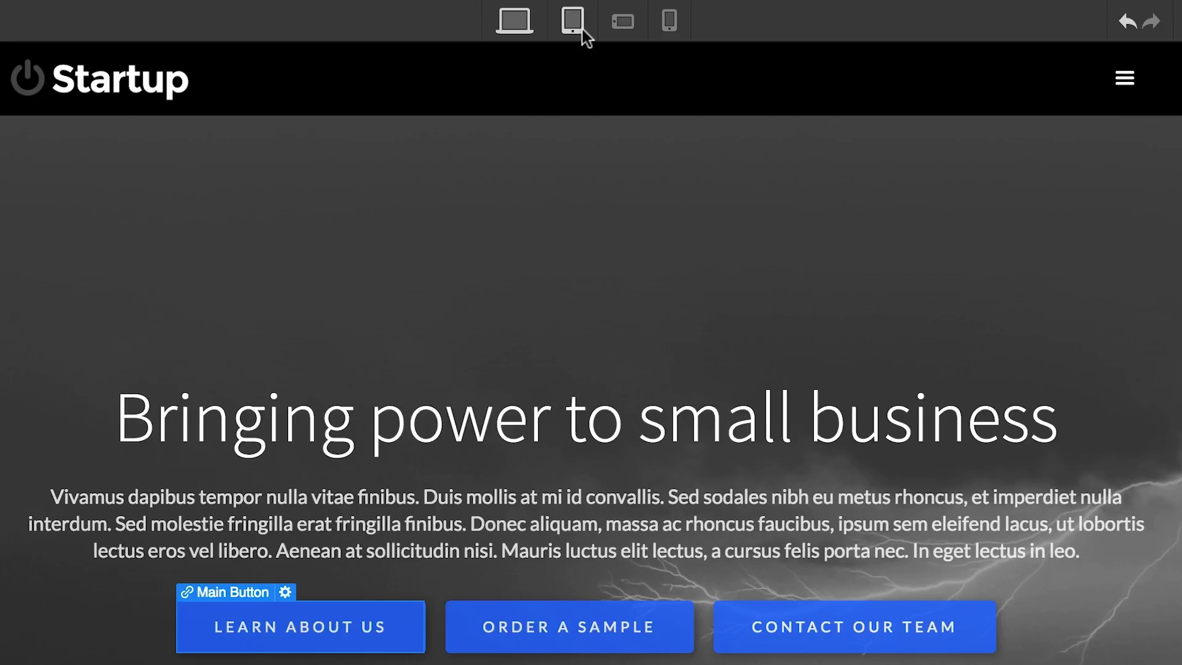
Preview the hero across tablet and phone widths, making the button background purple on tablet
{"action": "left_click", "coordinate": [570, 21]}
{"action": "left_click", "coordinate": [615, 20]}
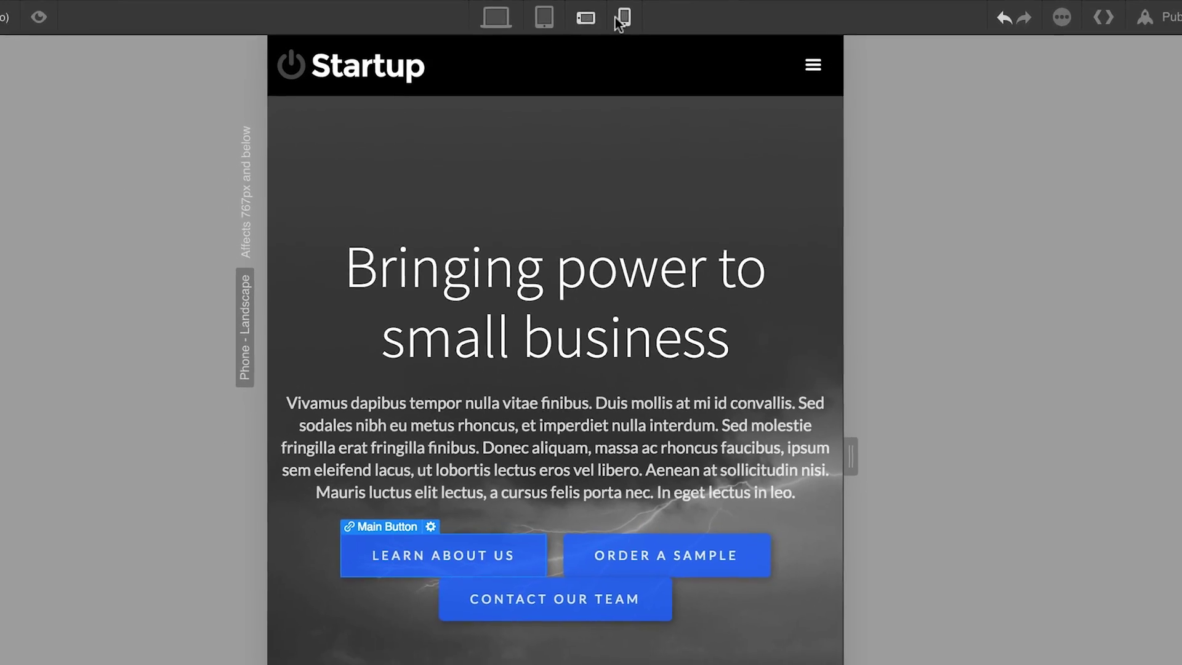
{"action": "left_click", "coordinate": [608, 19]}
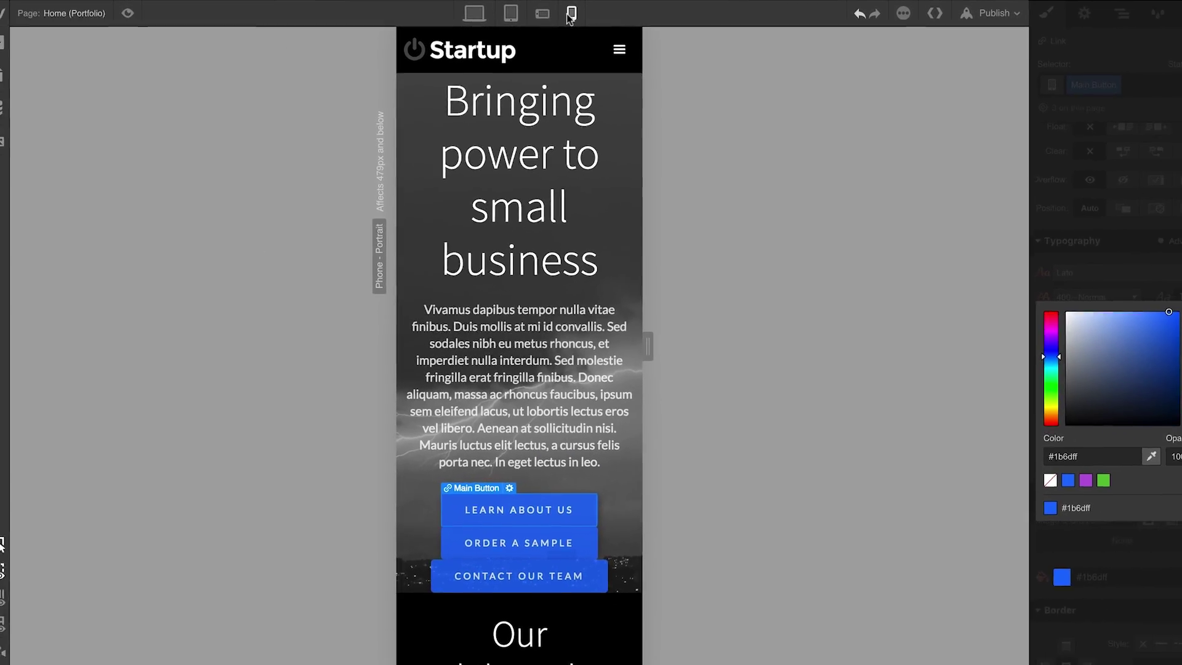
{"action": "left_click", "coordinate": [508, 13]}
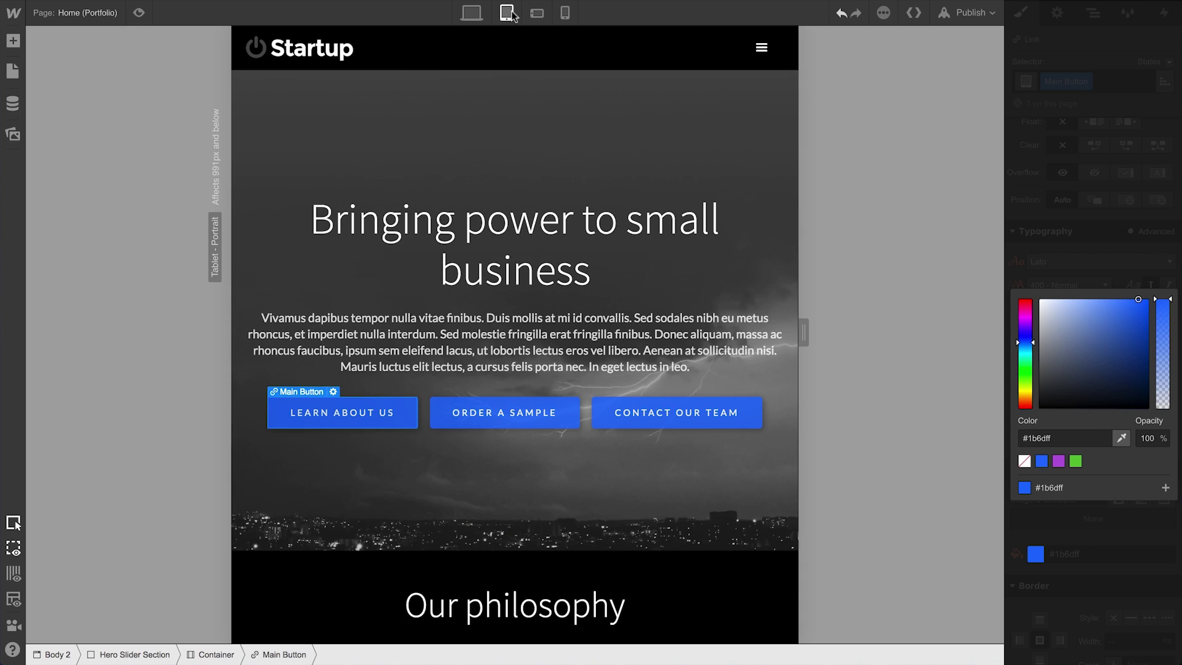
{"action": "left_click", "coordinate": [1059, 461]}
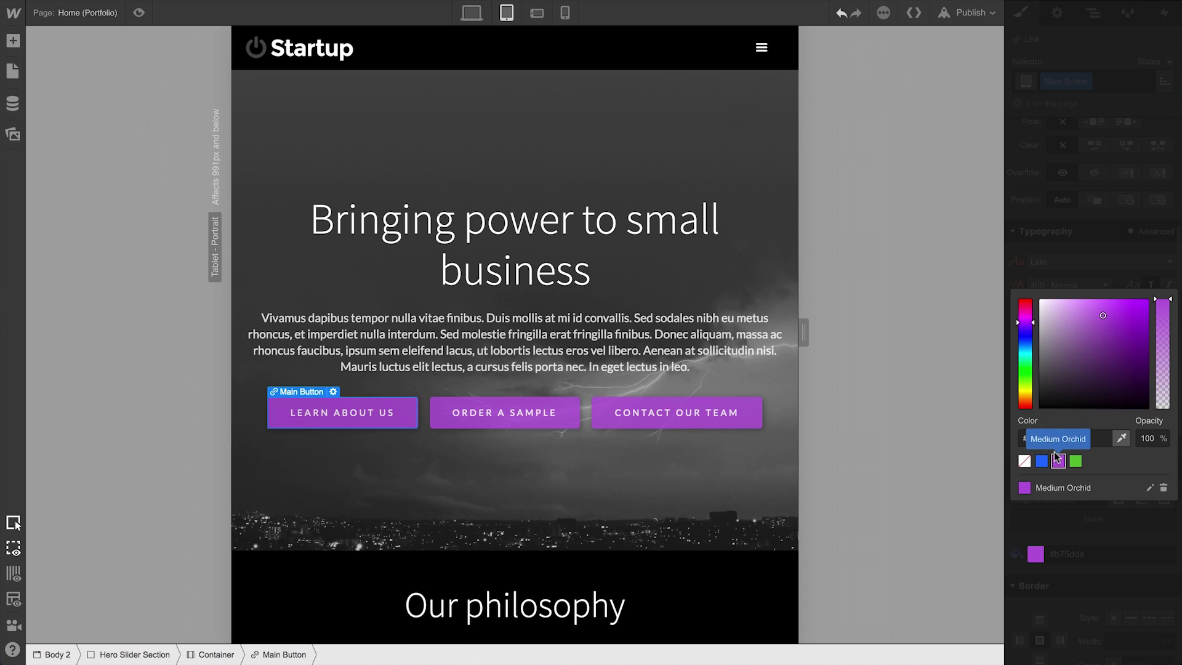
{"action": "left_click", "coordinate": [536, 13]}
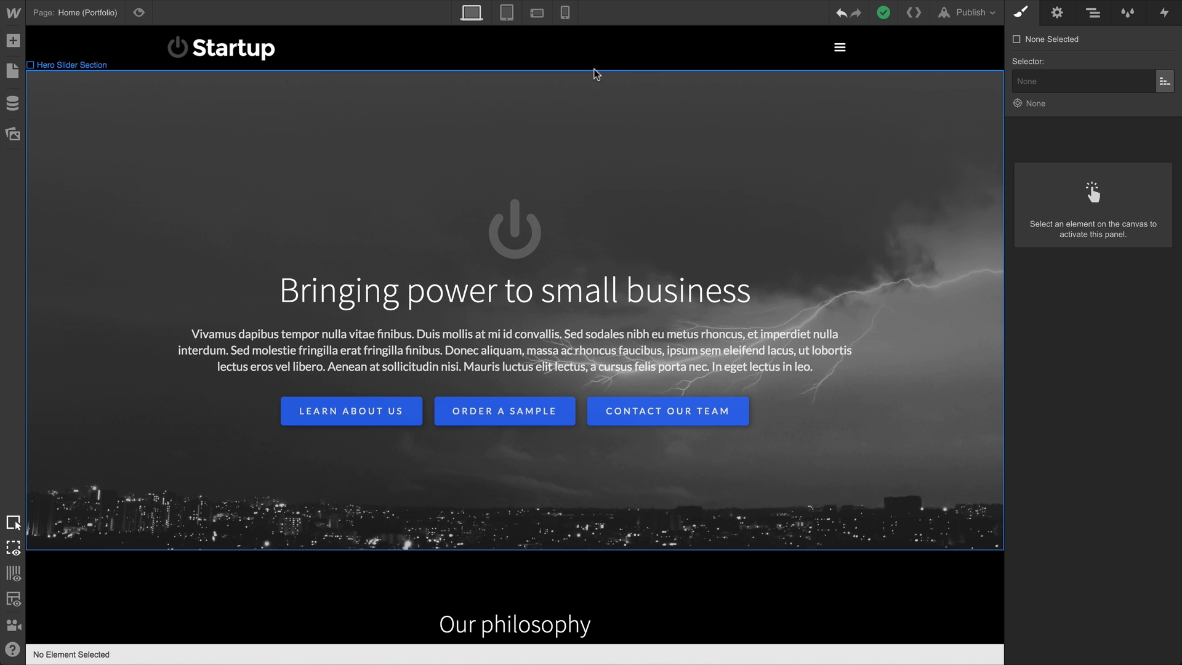
{"action": "left_click", "coordinate": [506, 13]}
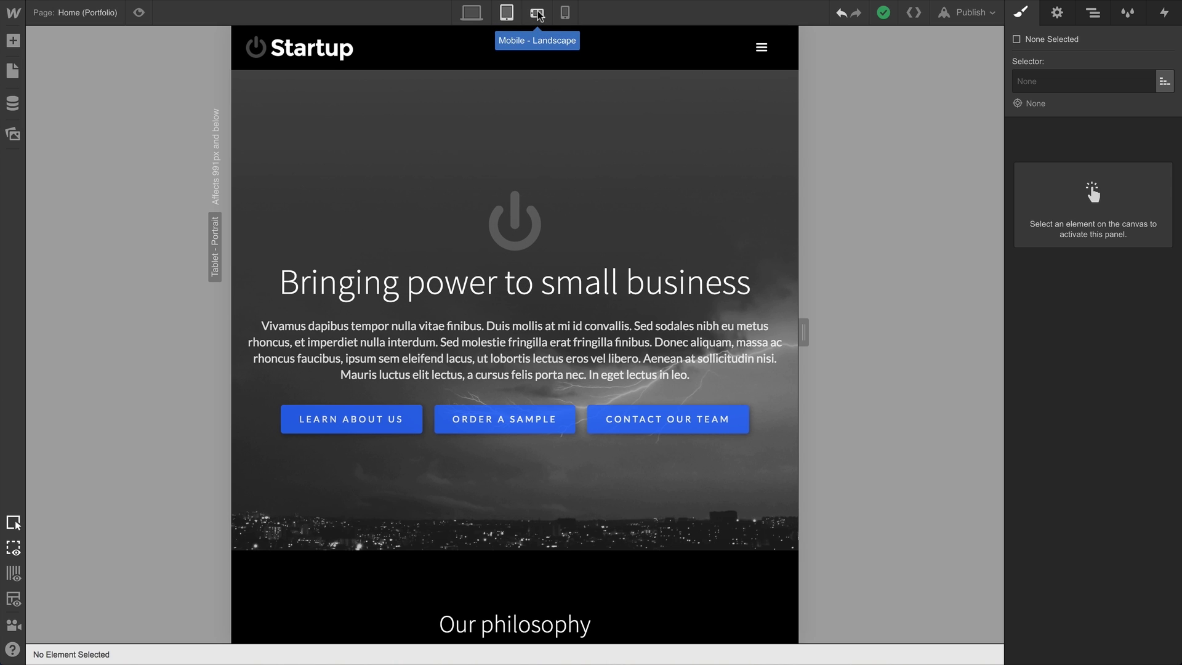
On phone landscape, set the Learn About Us button to Display Block with 10 bottom margin
{"action": "left_click", "coordinate": [537, 13]}
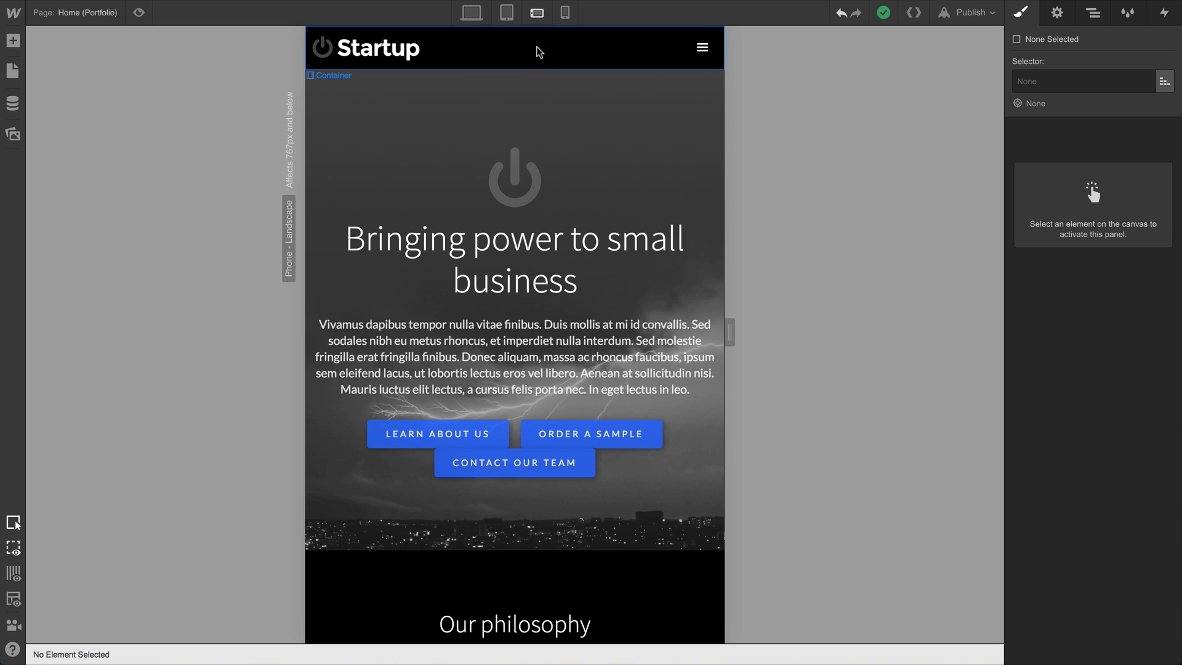
{"action": "left_click", "coordinate": [480, 432]}
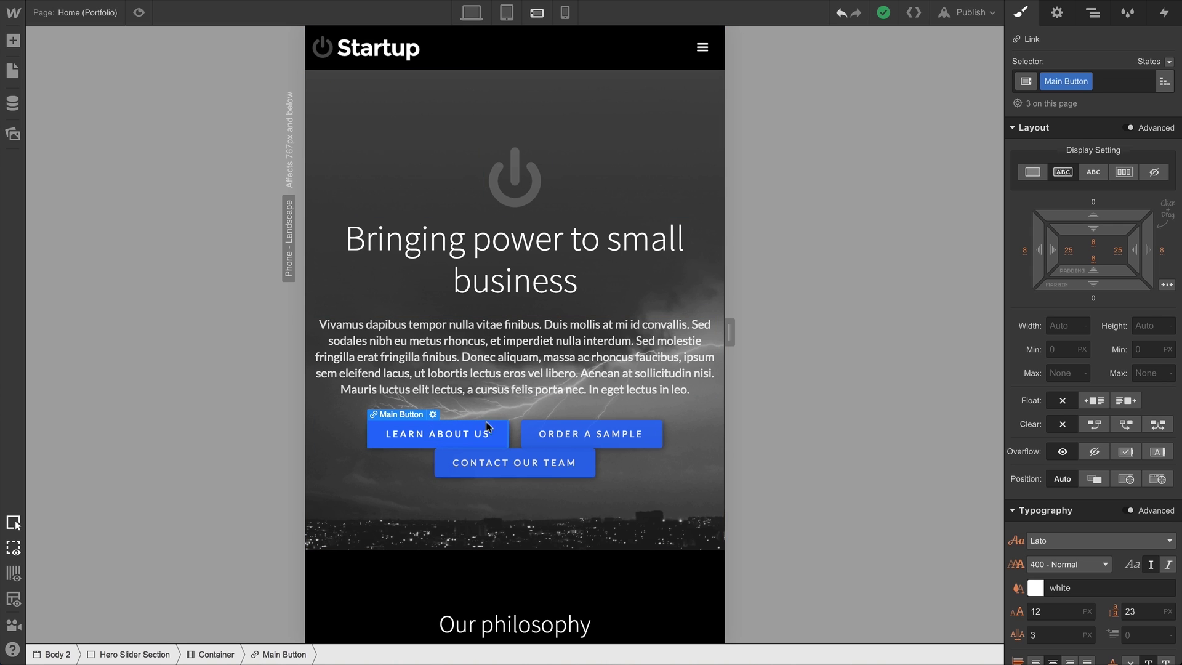
{"action": "left_click", "coordinate": [1033, 173]}
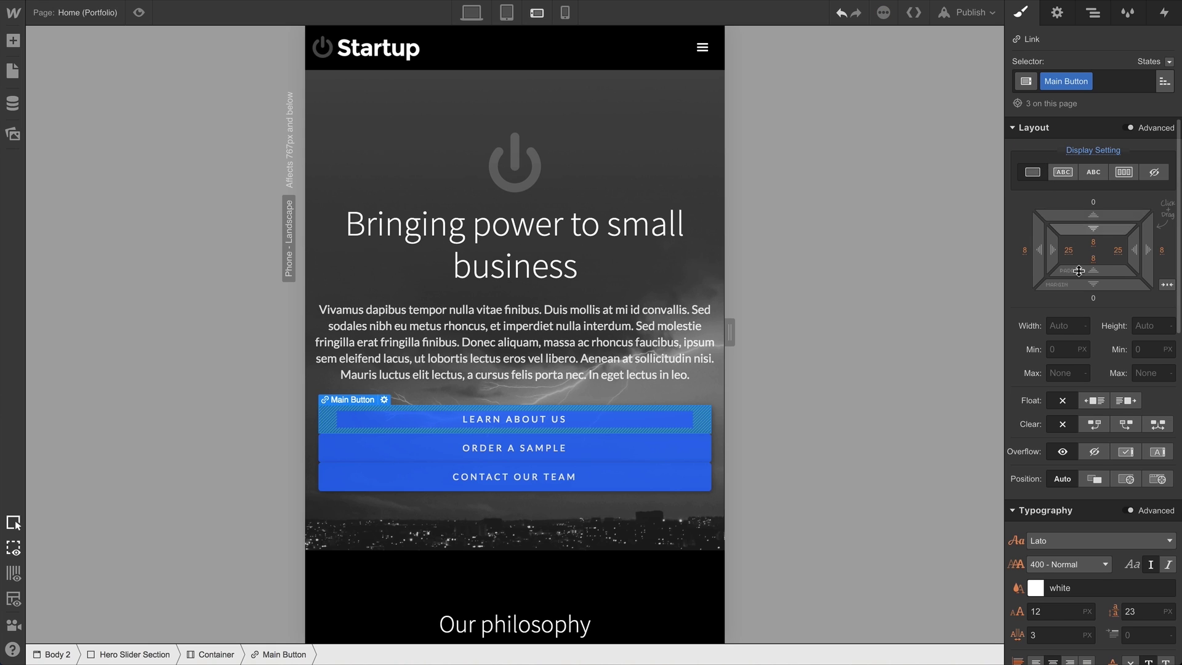
{"action": "left_click_drag", "start_coordinate": [1084, 280], "coordinate": [1085, 306]}
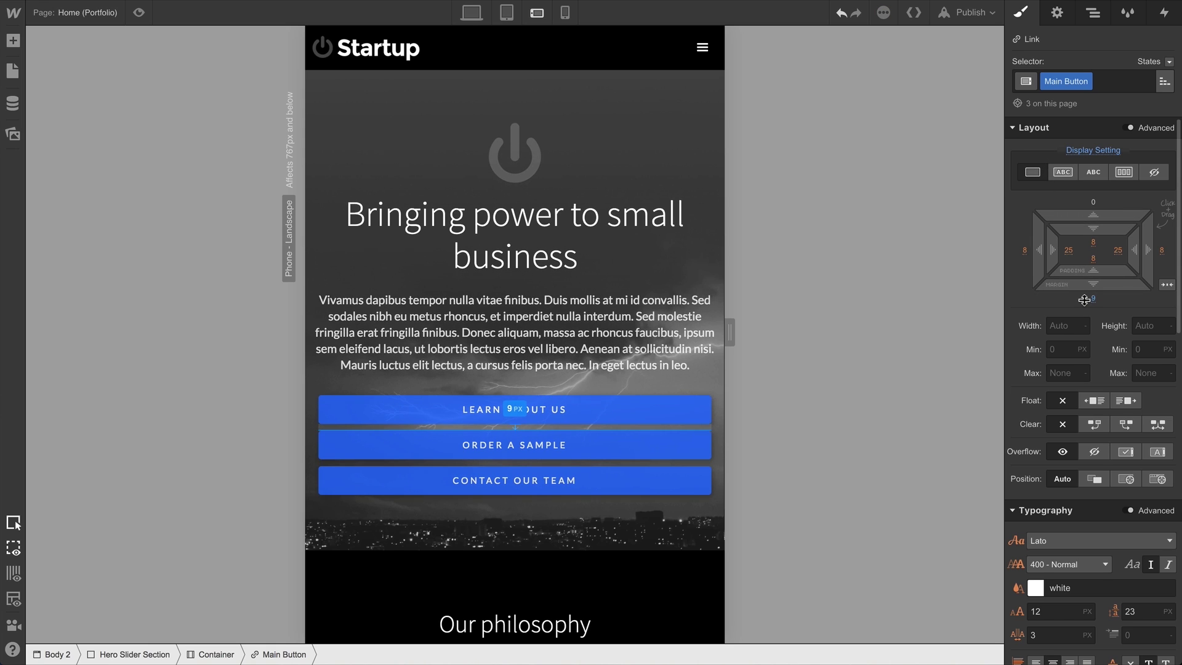
{"action": "left_click", "coordinate": [565, 12]}
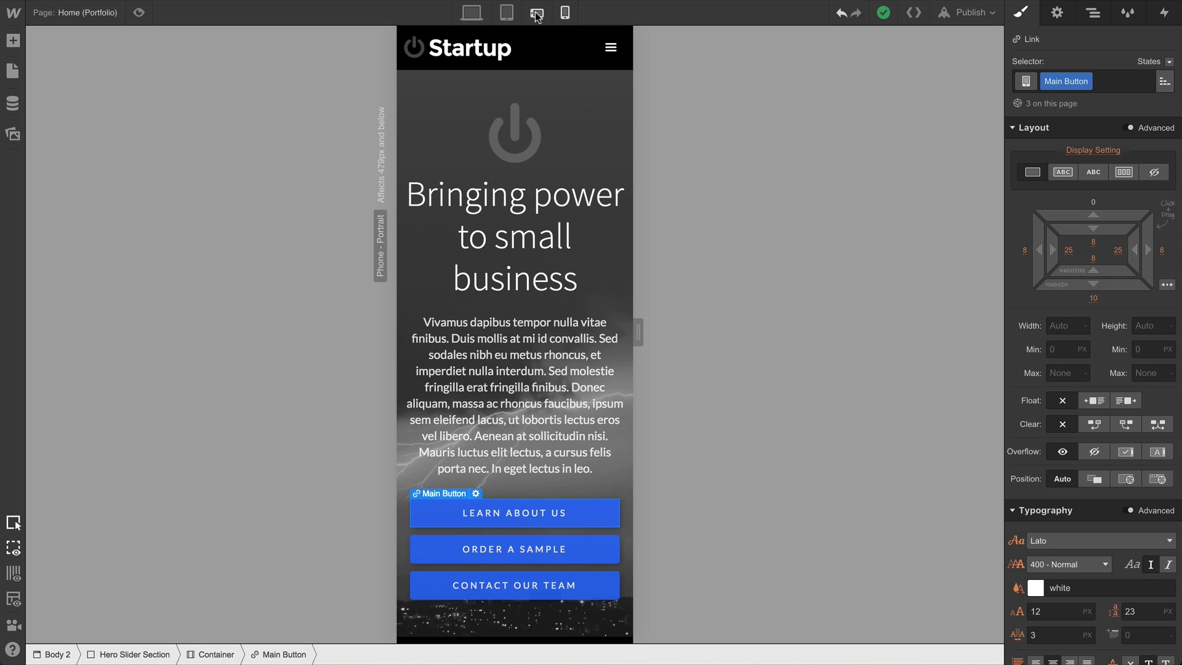
On desktop, increase the buttons' top/bottom padding and set the background to Lime Green
{"action": "left_click", "coordinate": [473, 16]}
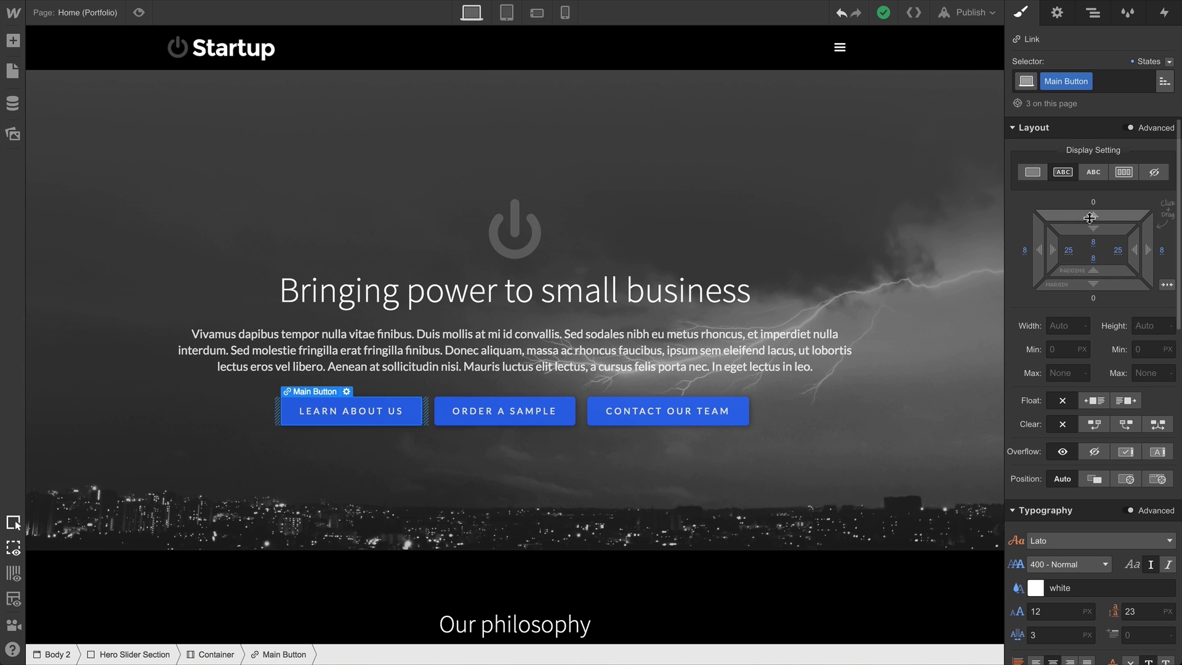
{"action": "mouse_move", "coordinate": [1094, 225]}
{"action": "left_mouse_down"}
{"action": "mouse_move", "coordinate": [1096, 239]}
{"action": "mouse_move", "coordinate": [1062, 250]}
{"action": "left_mouse_up"}
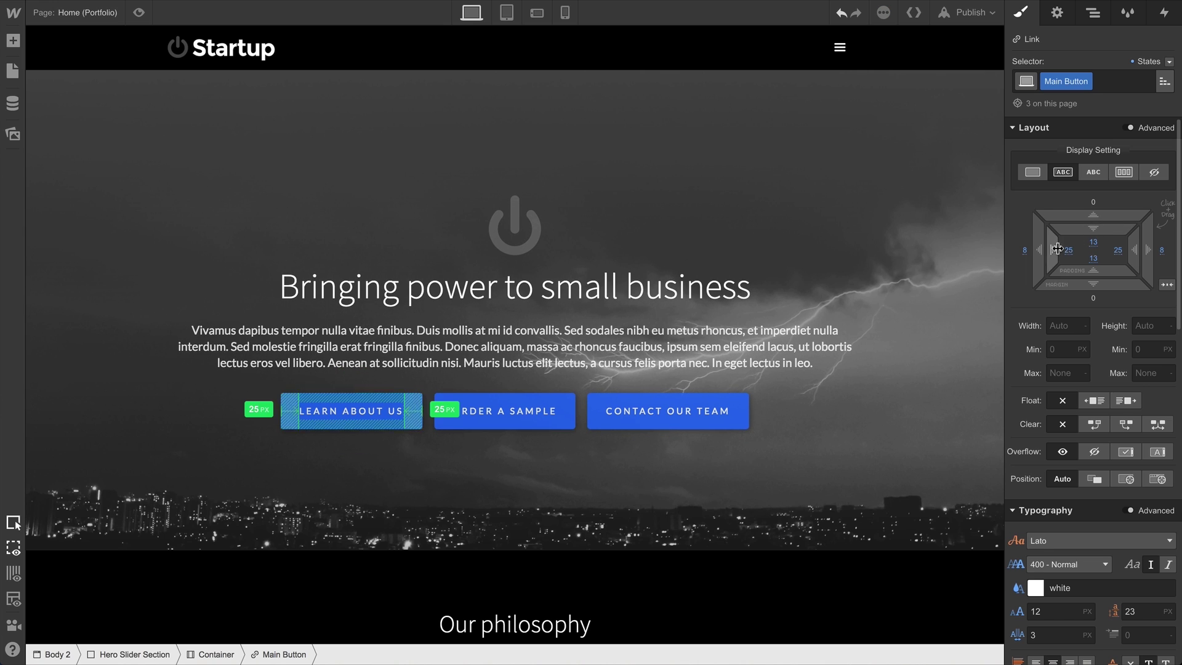
{"action": "scroll", "coordinate": [1090, 370], "scroll_direction": "down", "scroll_amount": 5}
{"action": "scroll", "coordinate": [1090, 369], "scroll_direction": "down", "scroll_amount": 3}
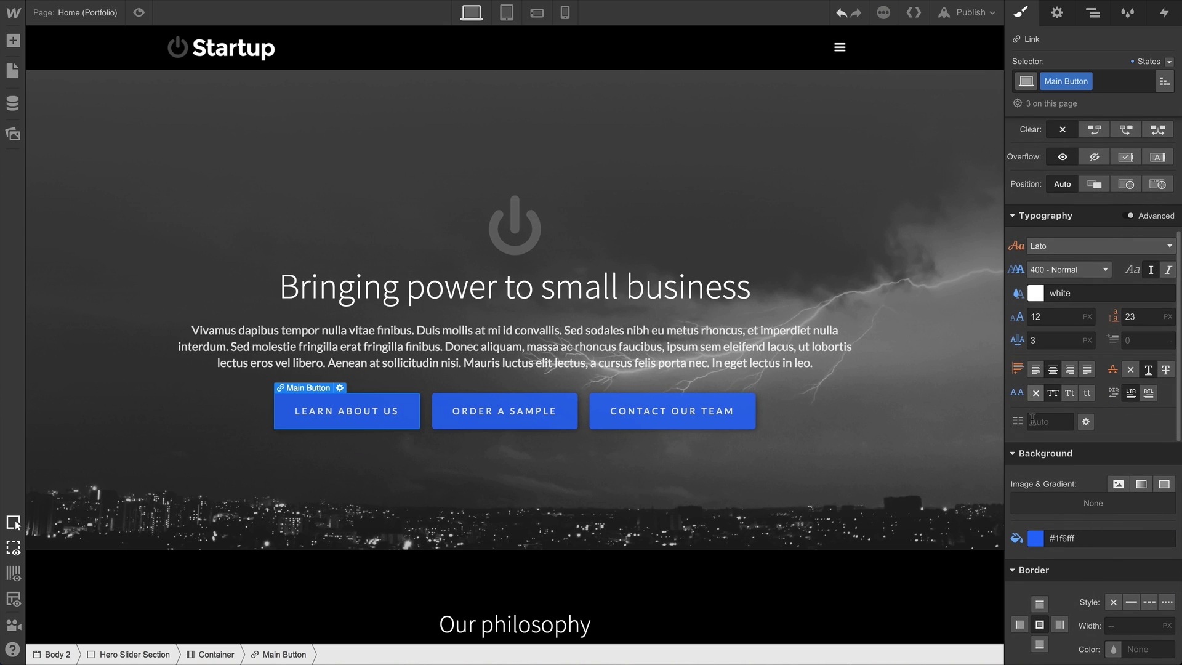
{"action": "left_click", "coordinate": [1038, 538]}
{"action": "left_click", "coordinate": [1075, 445]}
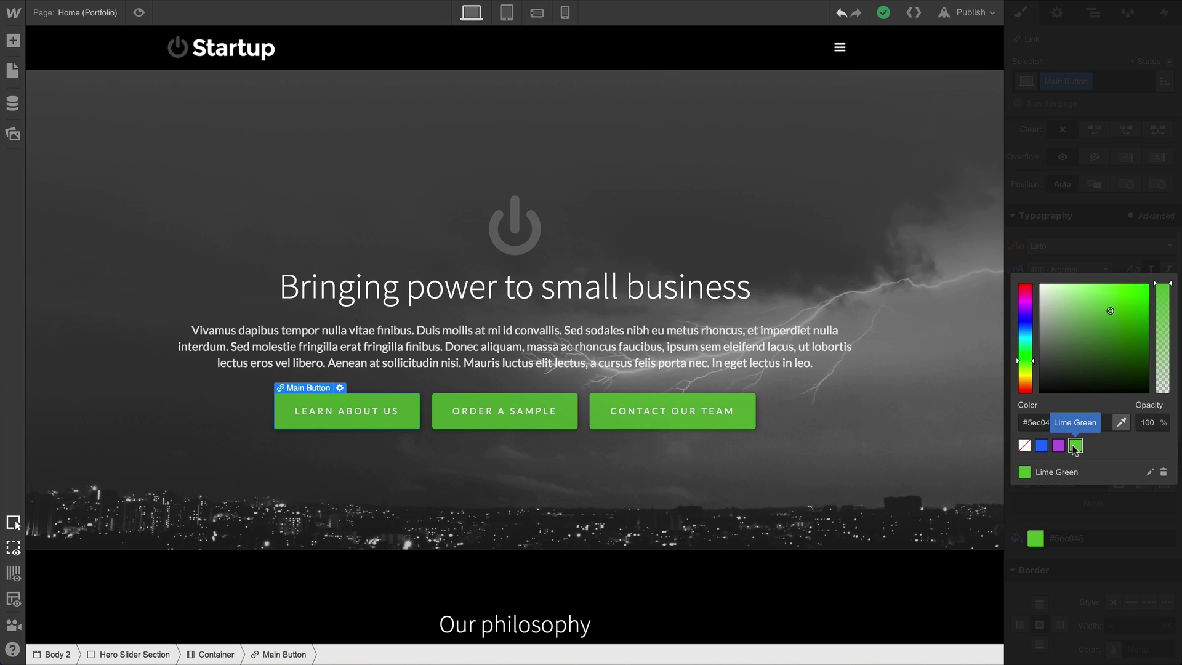
Check the lime-green buttons inherit through tablet, phone-landscape and phone-portrait widths
{"action": "left_click", "coordinate": [507, 12]}
{"action": "left_click", "coordinate": [537, 12]}
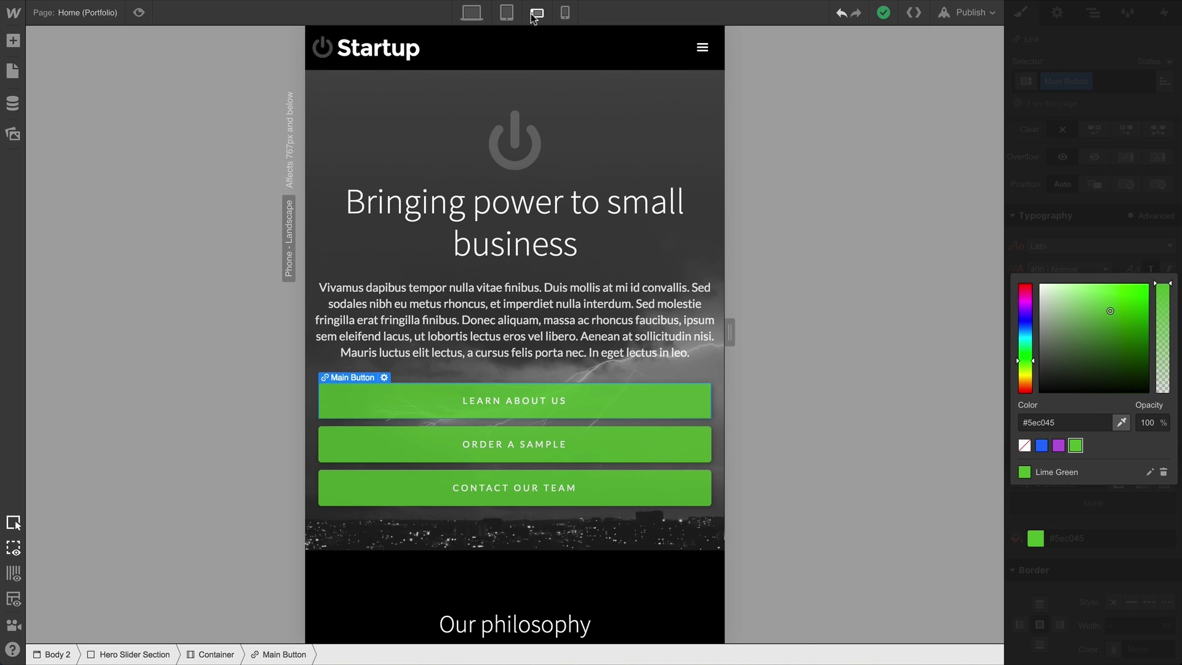
{"action": "left_click", "coordinate": [565, 11]}
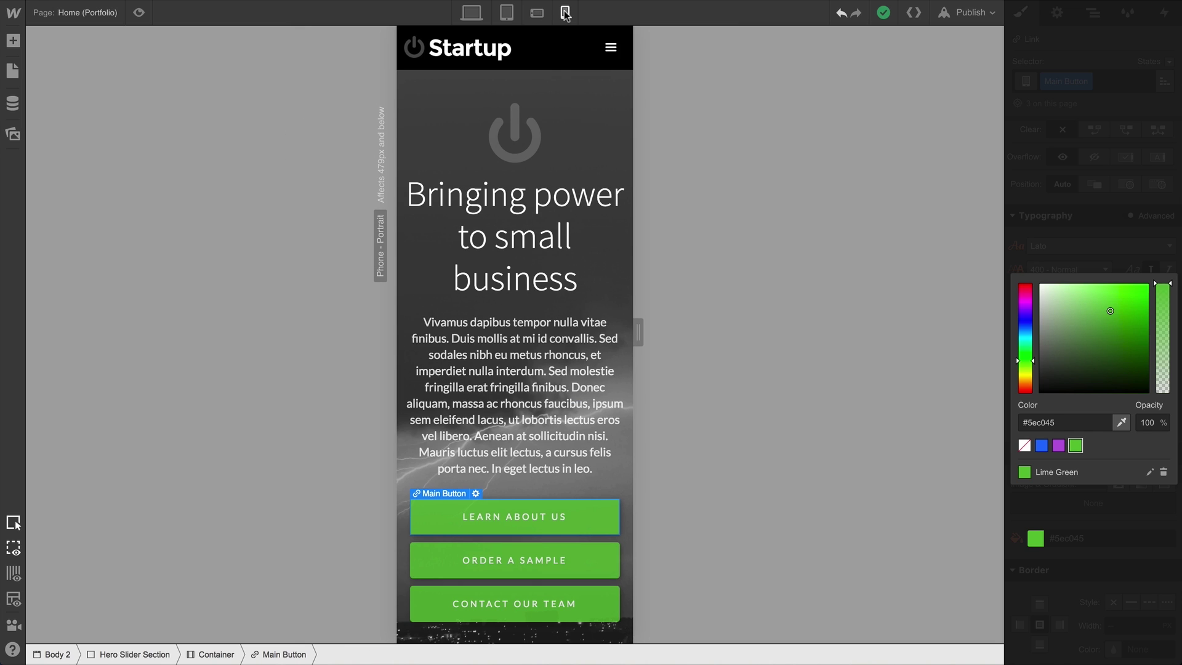
{"action": "left_click", "coordinate": [537, 12]}
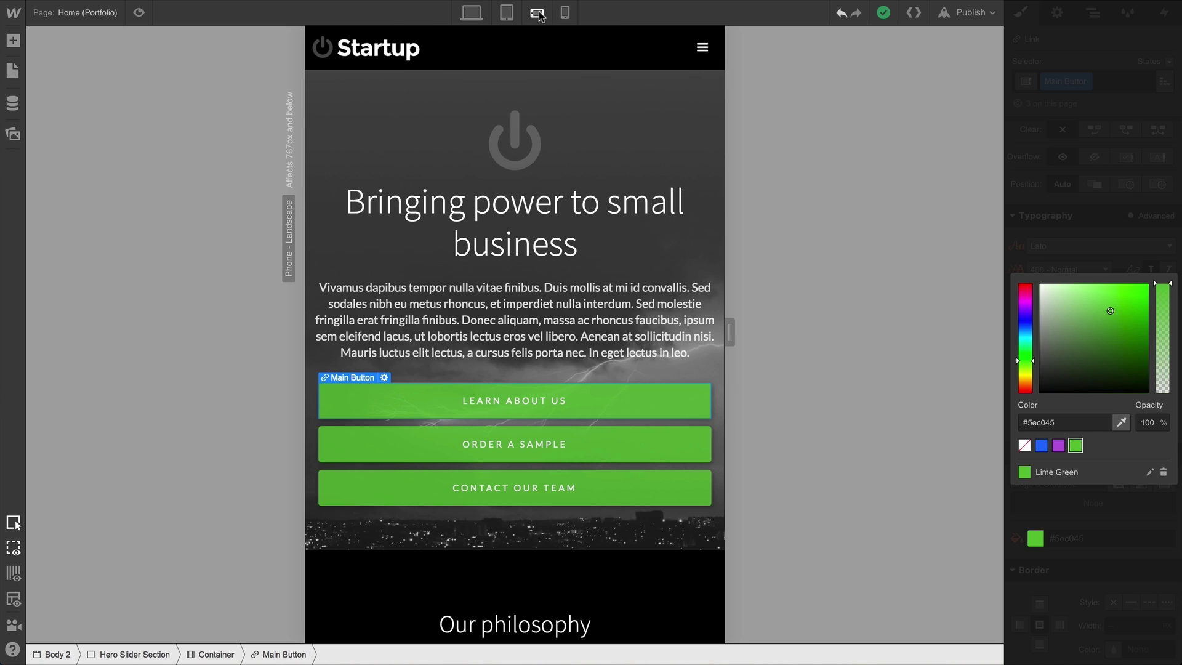
{"action": "left_click", "coordinate": [565, 12]}
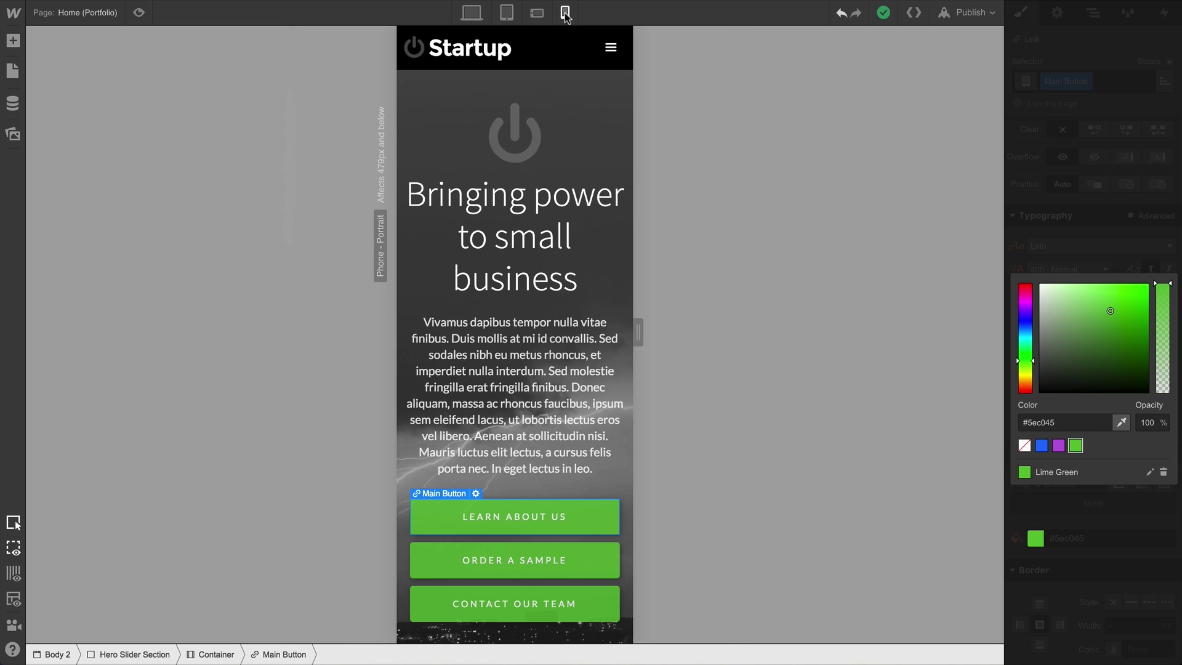
Make the buttons Medium Orchid on tablet, confirm desktop stays green and phones show purple stacked buttons
{"action": "left_click", "coordinate": [506, 12]}
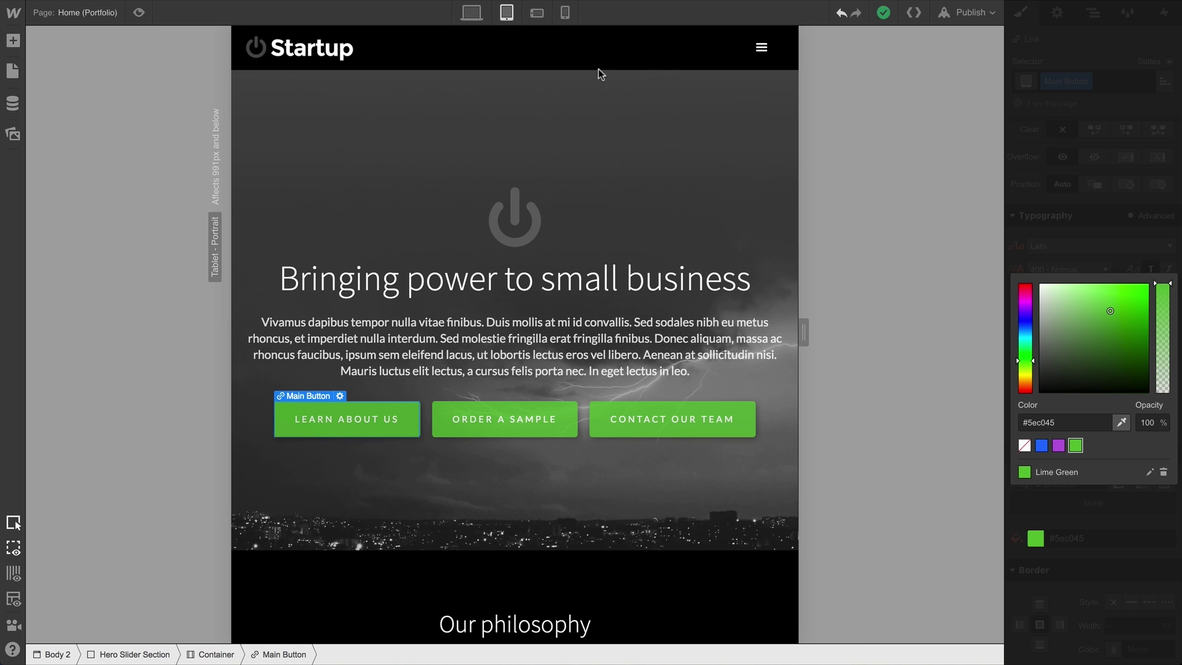
{"action": "left_click", "coordinate": [1060, 447]}
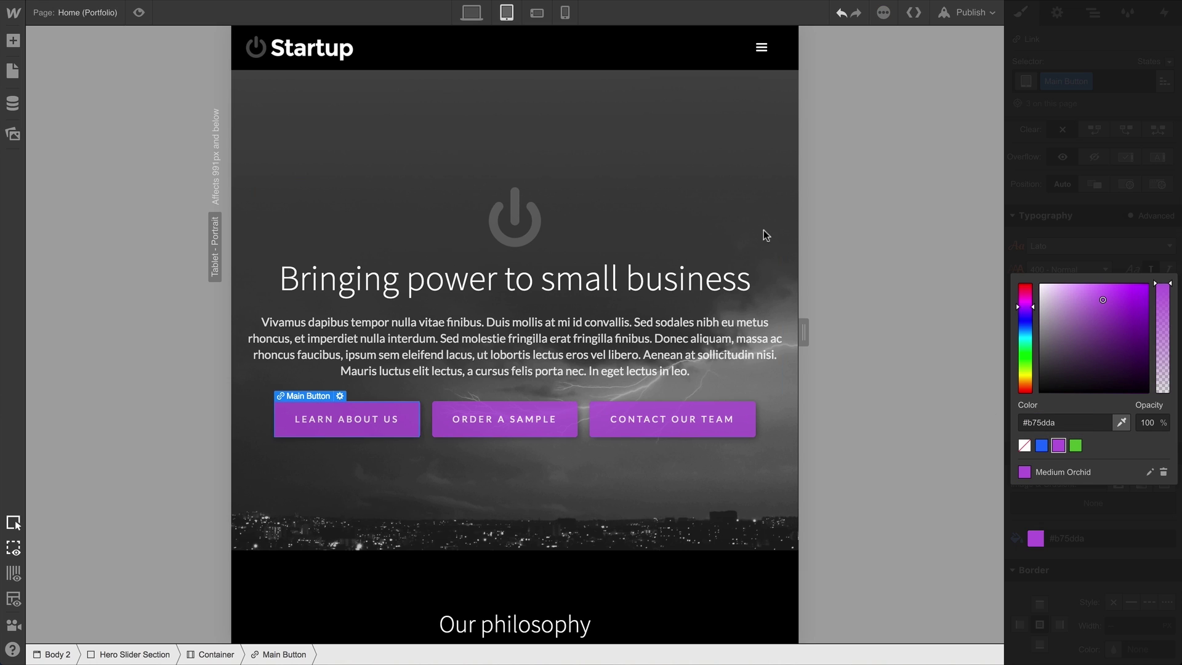
{"action": "left_click", "coordinate": [472, 12]}
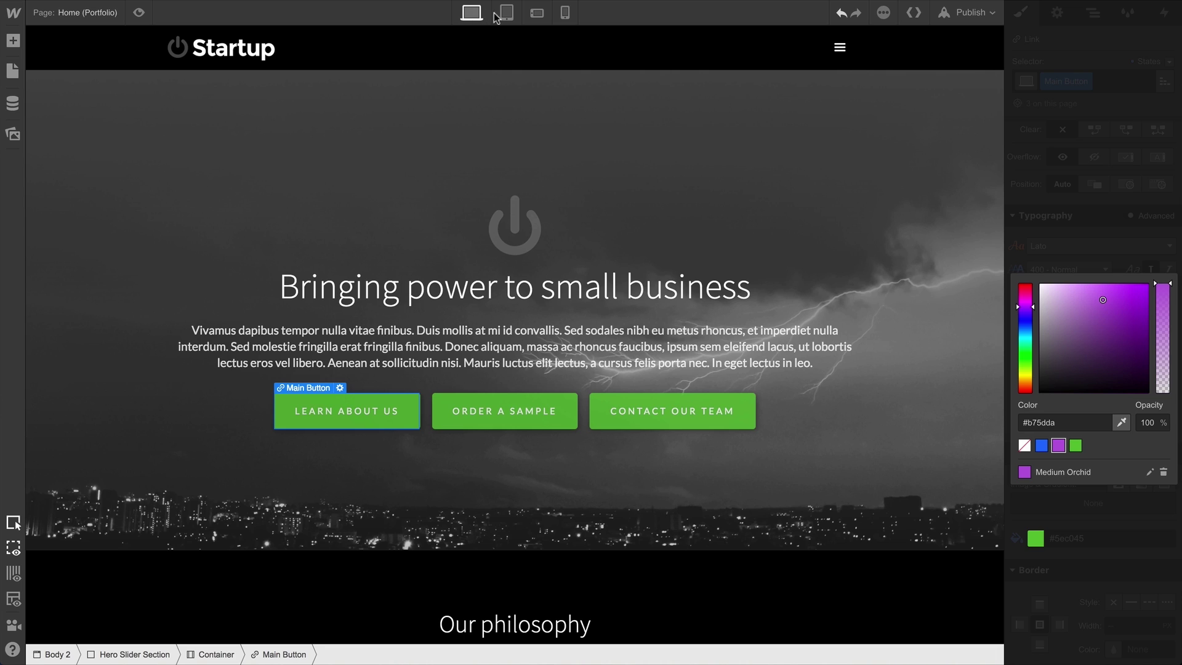
{"action": "left_click", "coordinate": [539, 14]}
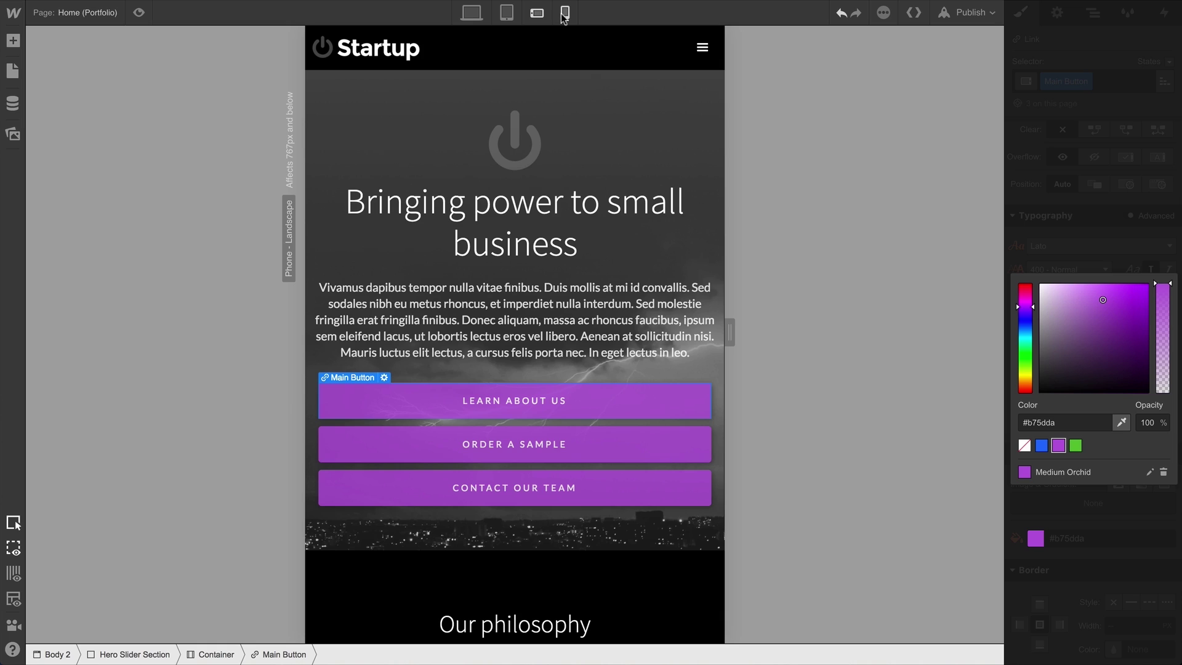
{"action": "left_click", "coordinate": [564, 14]}
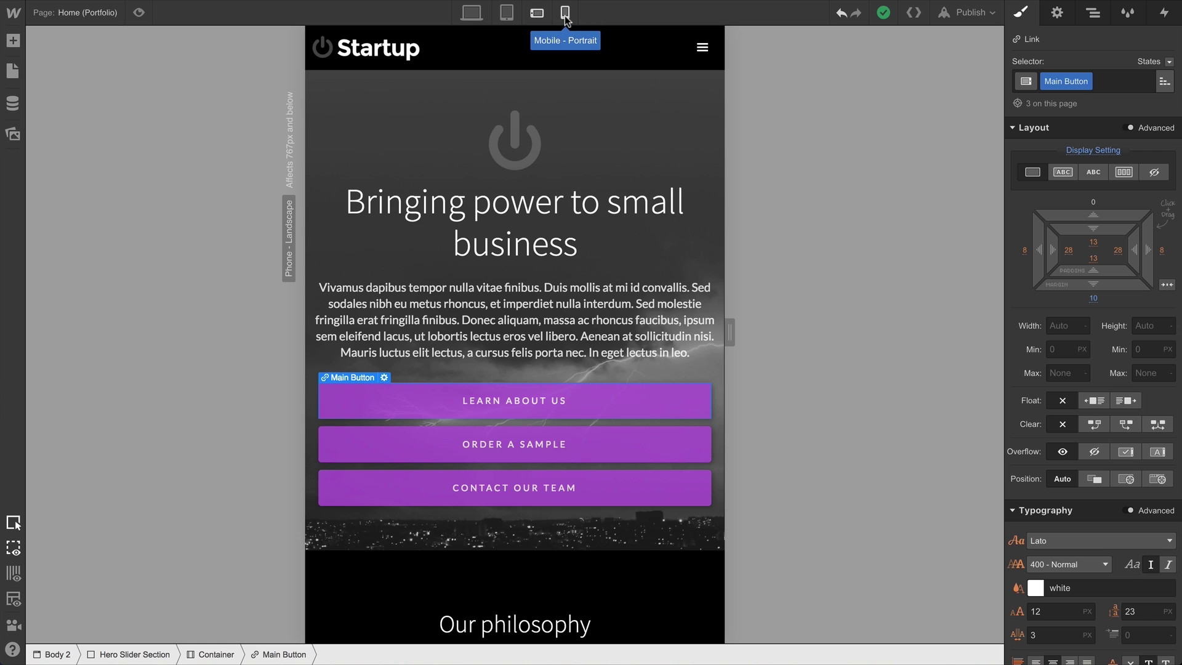
At phone portrait, inspect padding and view where the background colour and display setting inherit from
{"action": "left_click", "coordinate": [564, 13]}
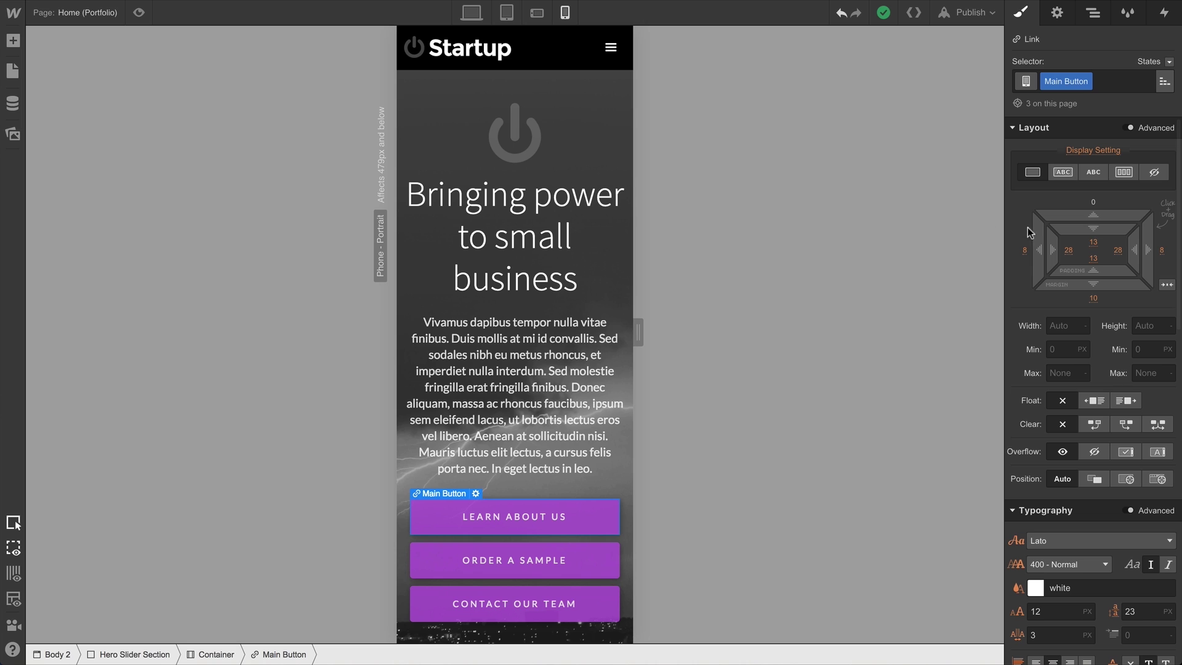
{"action": "left_click", "coordinate": [1069, 250]}
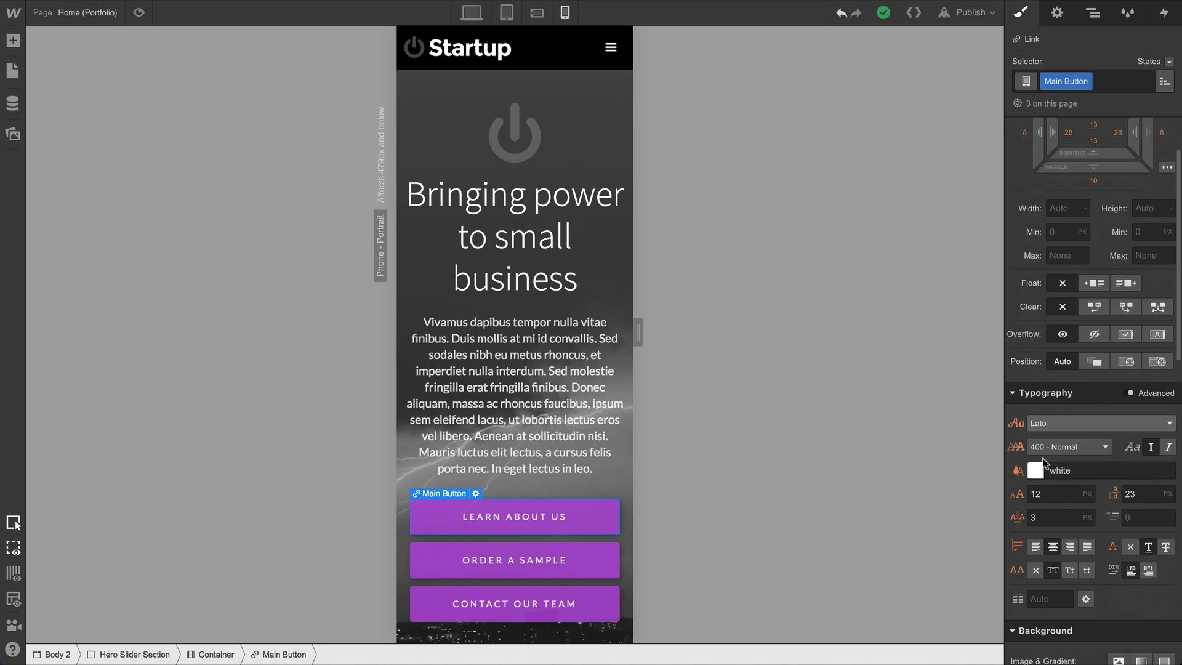
{"action": "scroll", "coordinate": [1047, 462], "scroll_direction": "down", "scroll_amount": 3}
{"action": "left_click", "coordinate": [1017, 597]}
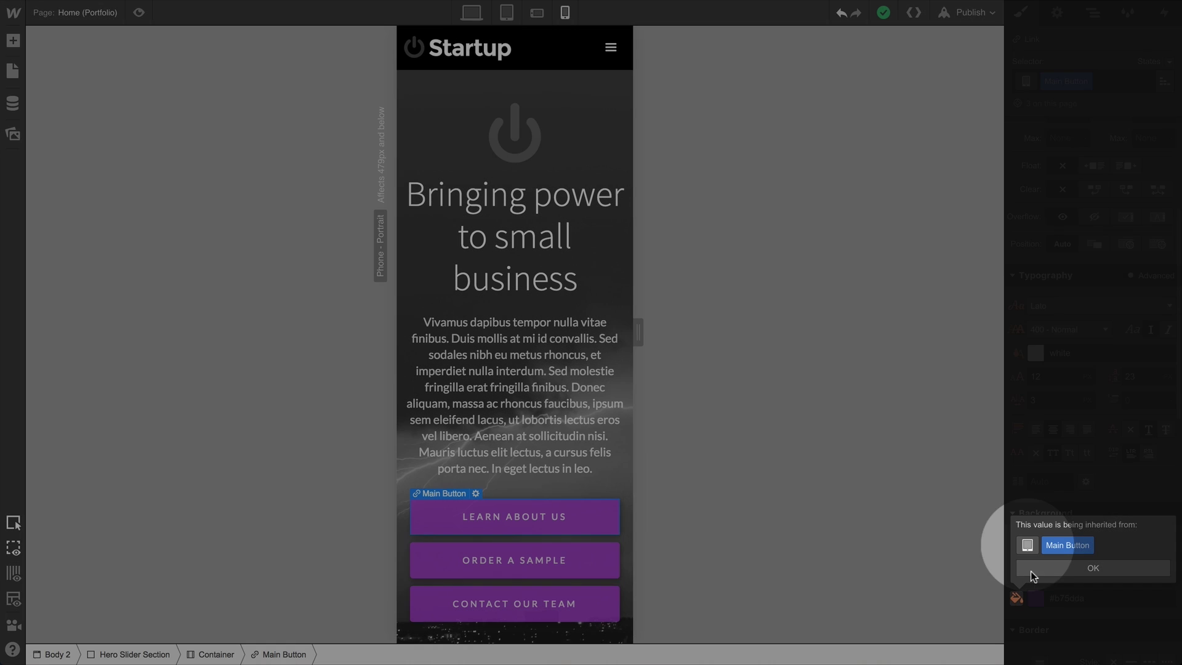
{"action": "left_click", "coordinate": [1030, 570]}
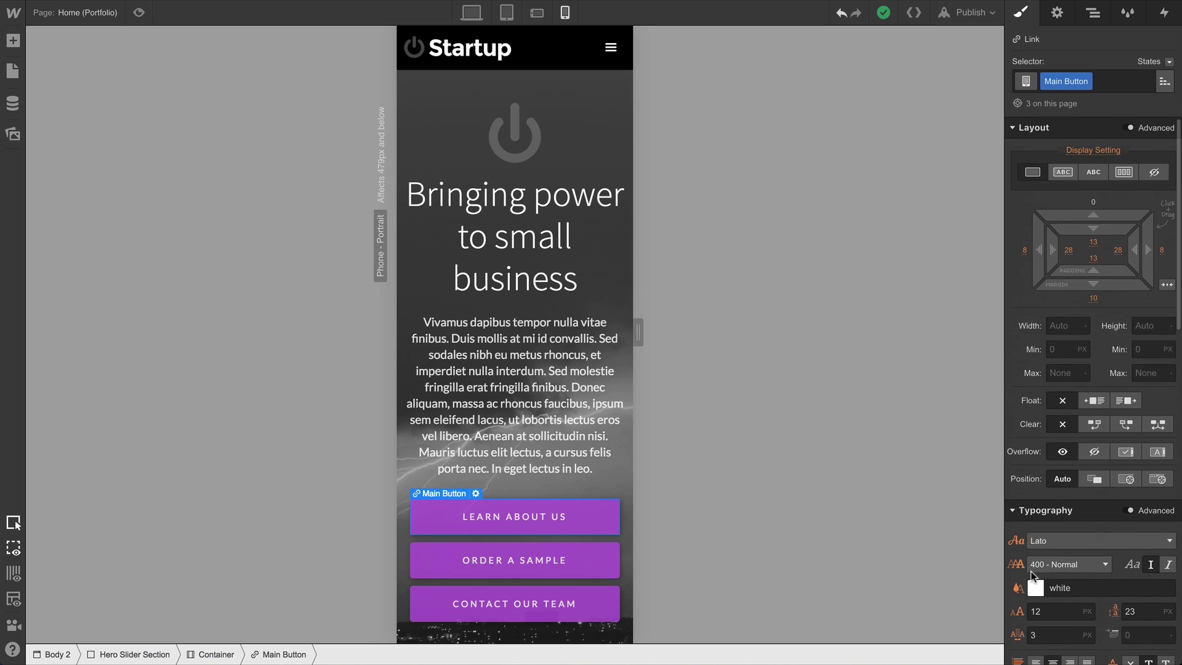
{"action": "left_click", "coordinate": [1093, 149]}
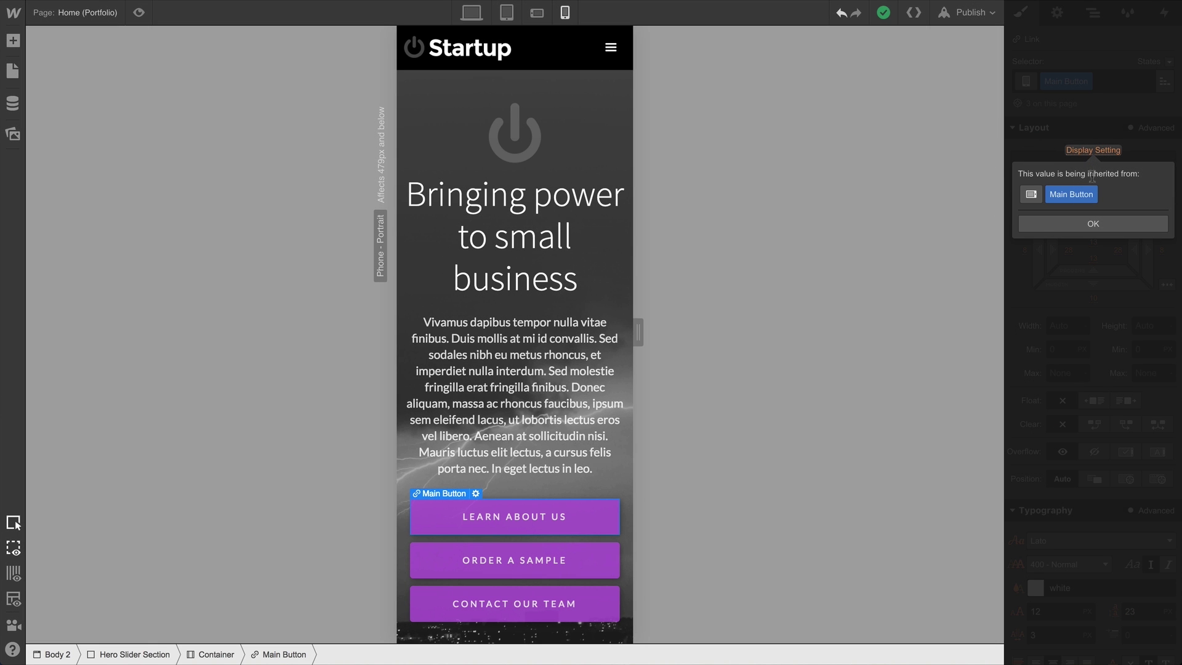
{"action": "left_click", "coordinate": [1097, 224]}
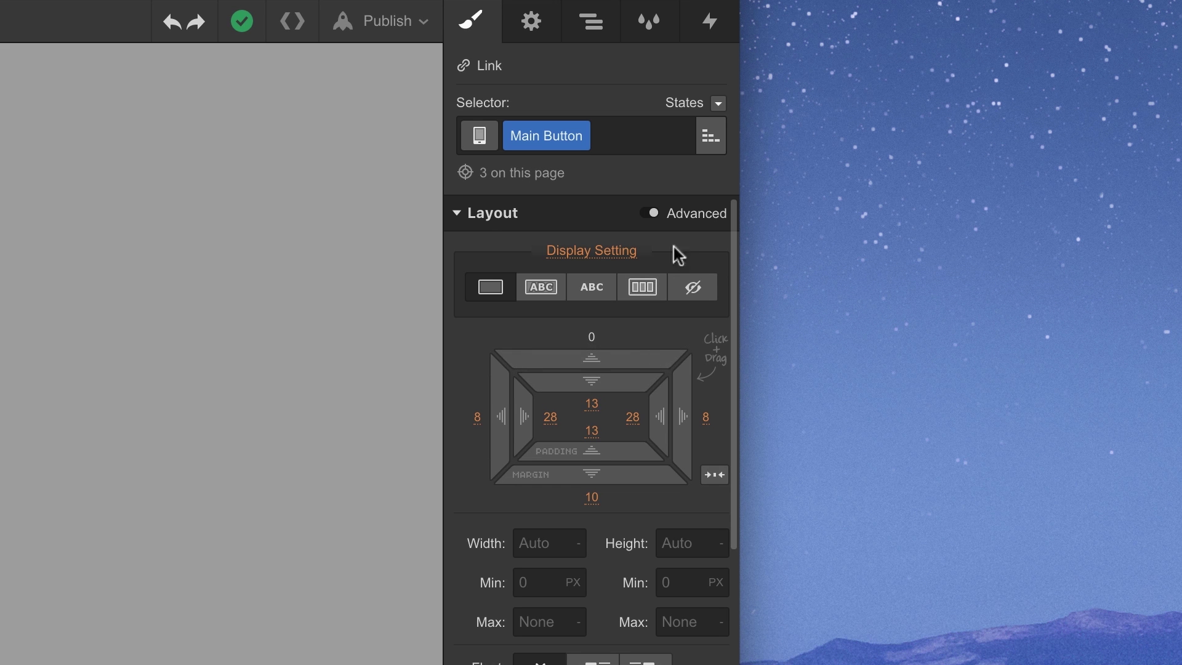
{"action": "left_click", "coordinate": [710, 138]}
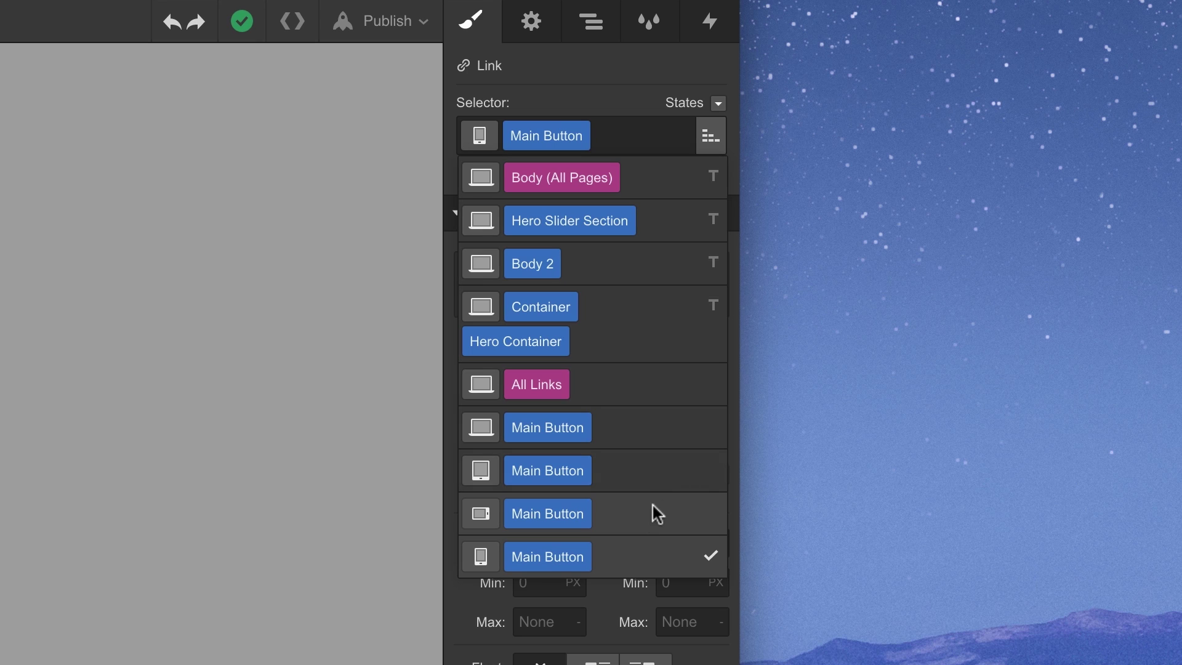
{"action": "left_click", "coordinate": [716, 138]}
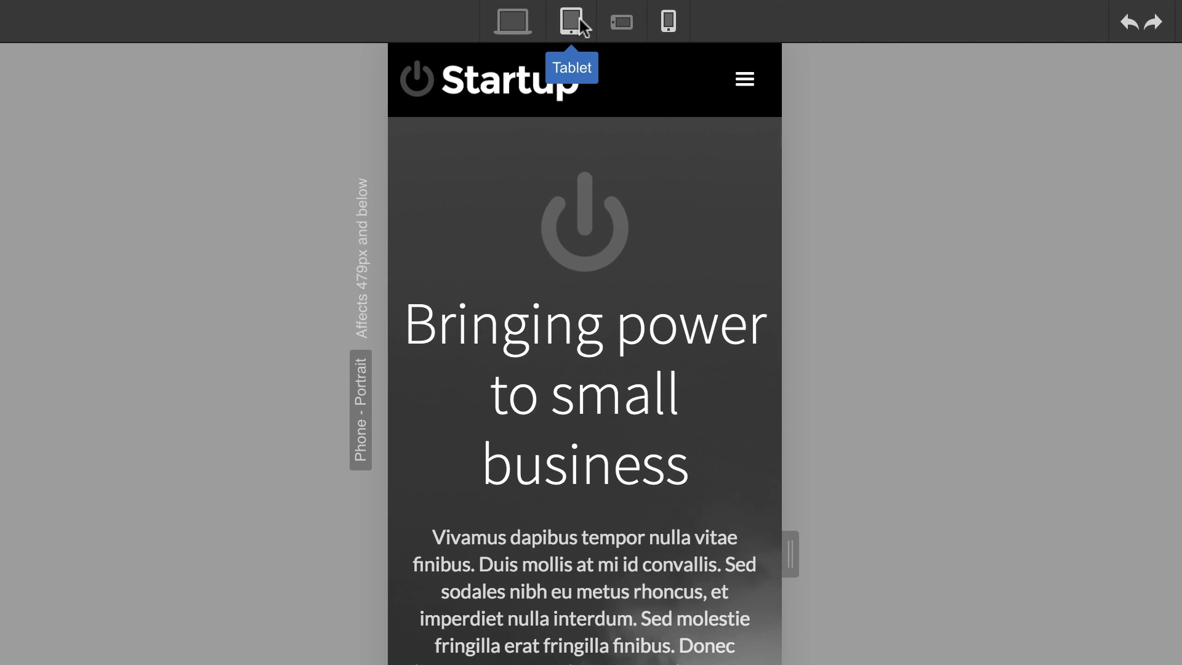
On tablet, remove the purple background override so the buttons inherit green from desktop
{"action": "left_click", "coordinate": [573, 21]}
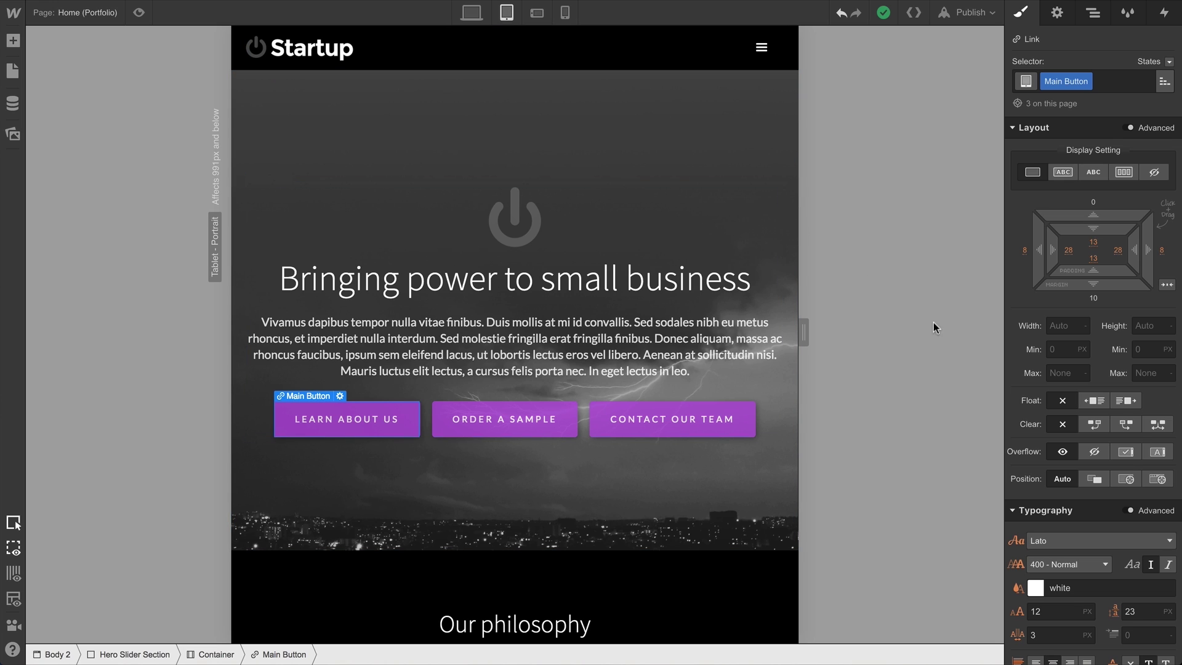
{"action": "scroll", "coordinate": [1072, 405], "scroll_direction": "down", "scroll_amount": 1}
{"action": "scroll", "coordinate": [1072, 405], "scroll_direction": "down", "scroll_amount": 3}
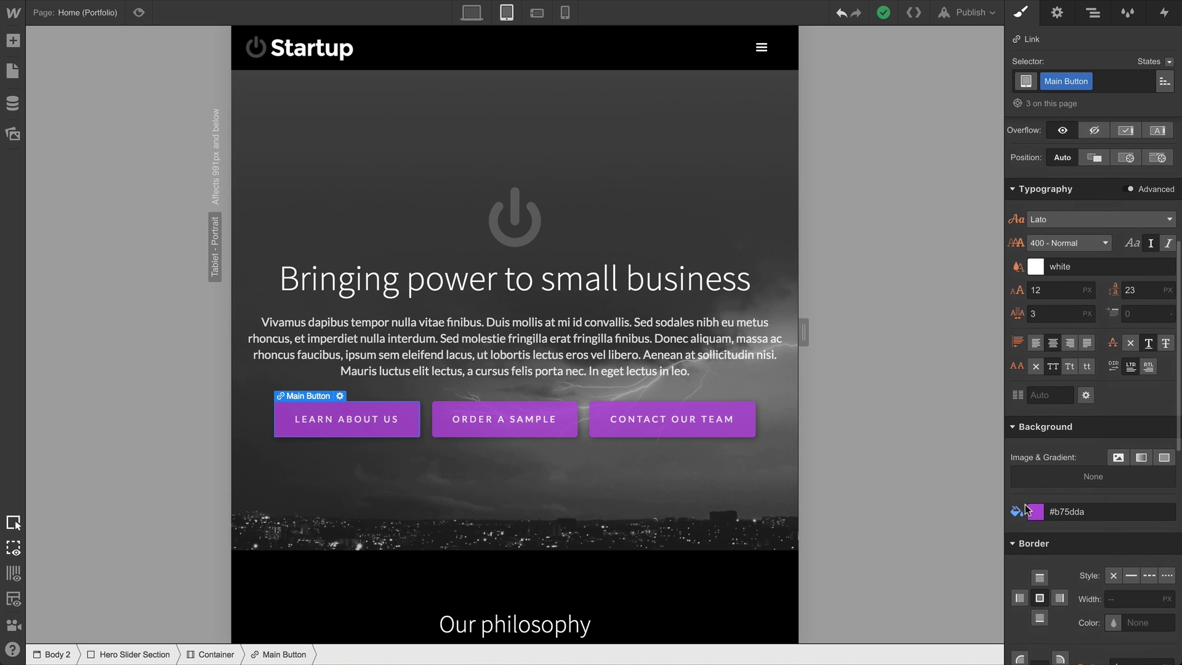
{"action": "left_click", "coordinate": [1018, 512]}
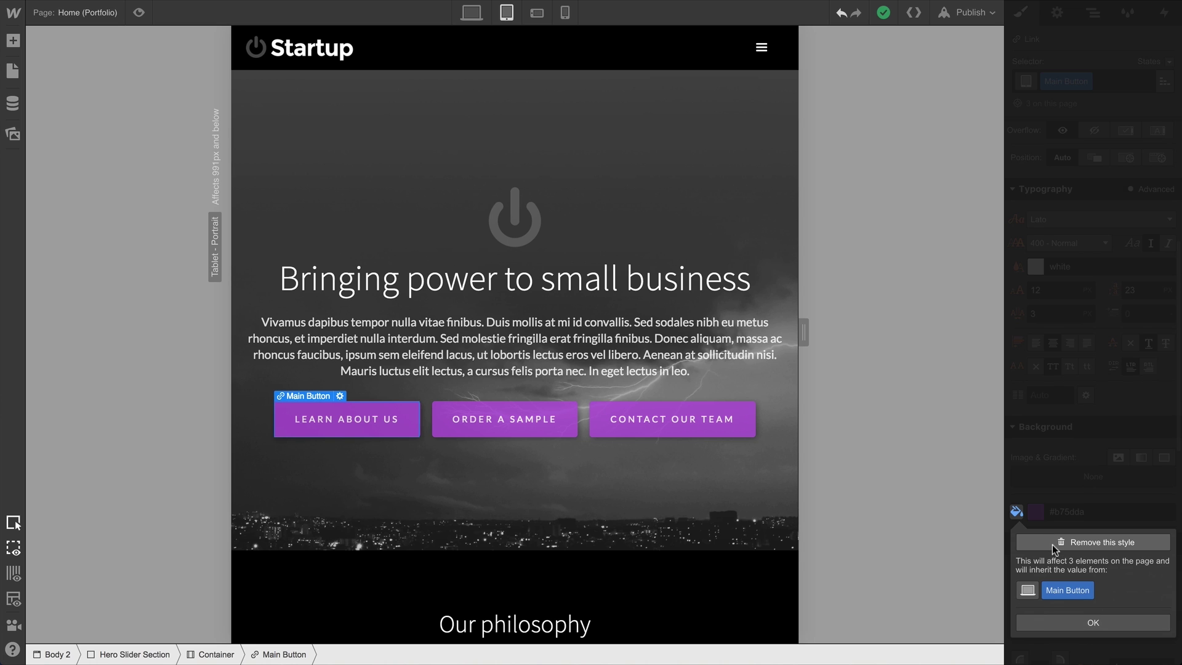
{"action": "left_click", "coordinate": [1052, 544]}
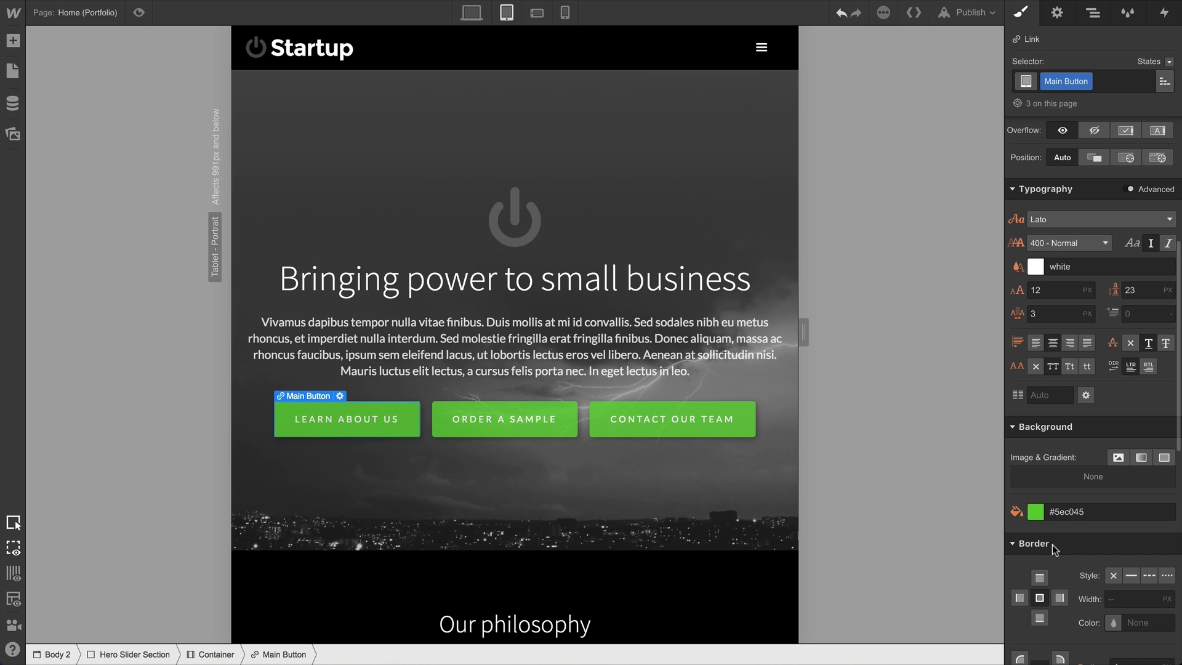
{"action": "left_click", "coordinate": [1017, 511]}
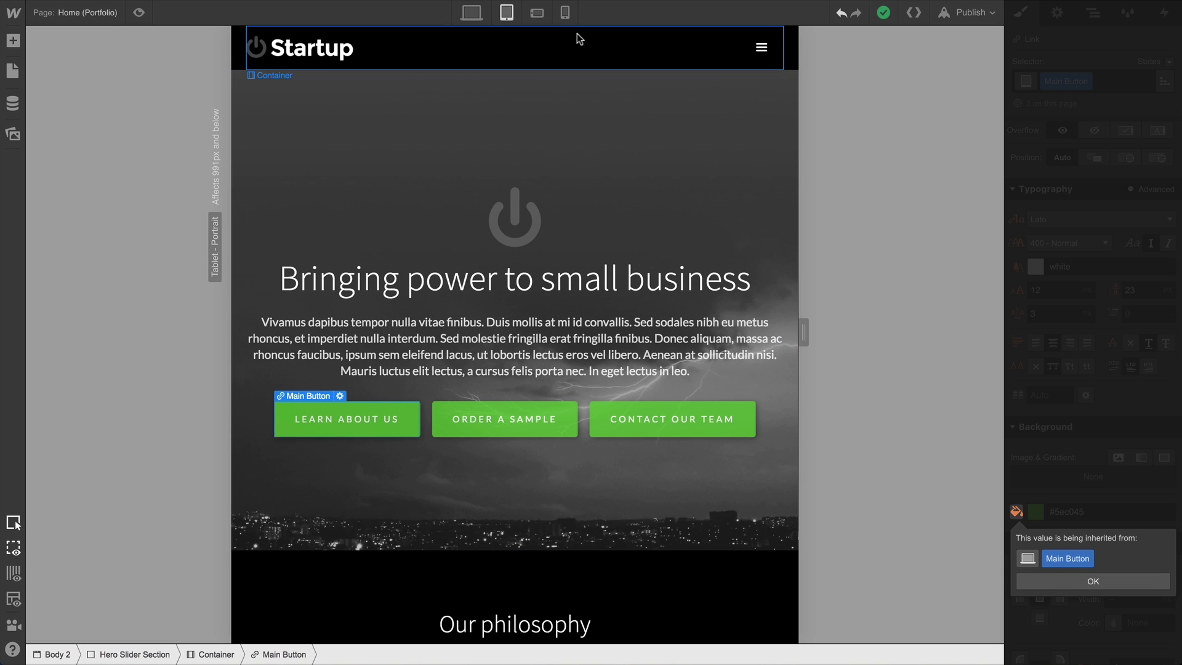
On phone landscape, remove the 10 bottom margin so the stacked buttons have no gap, then return to desktop
{"action": "left_click", "coordinate": [537, 12]}
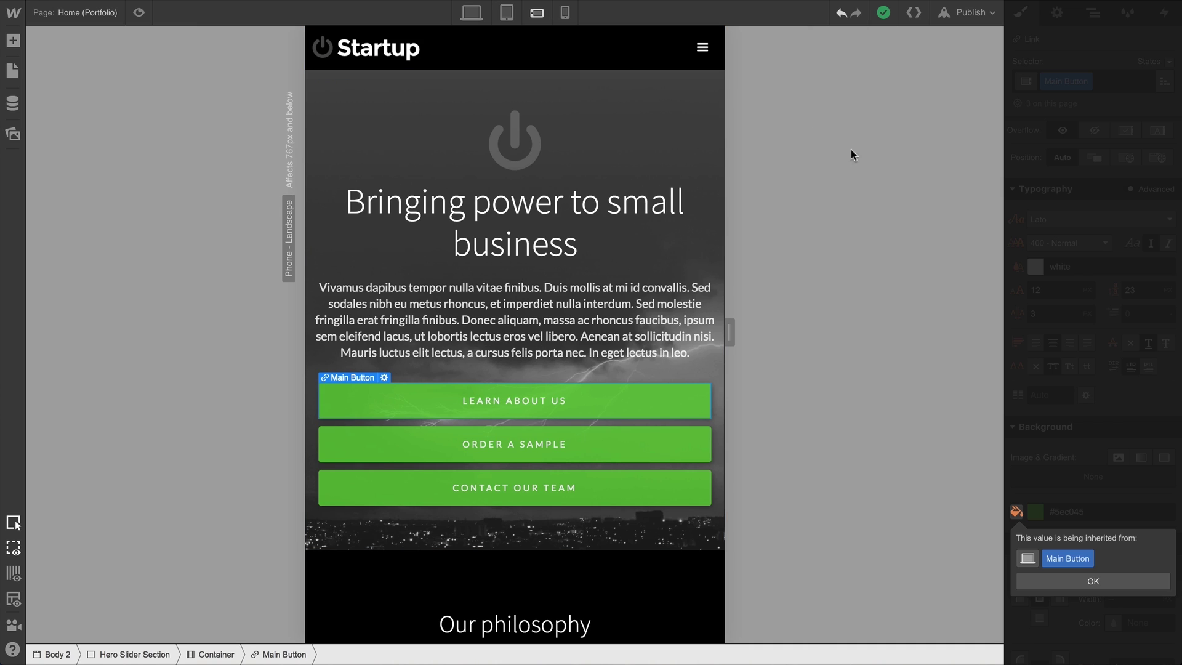
{"action": "left_click", "coordinate": [1038, 256]}
{"action": "scroll", "coordinate": [1039, 257], "scroll_direction": "up", "scroll_amount": 5}
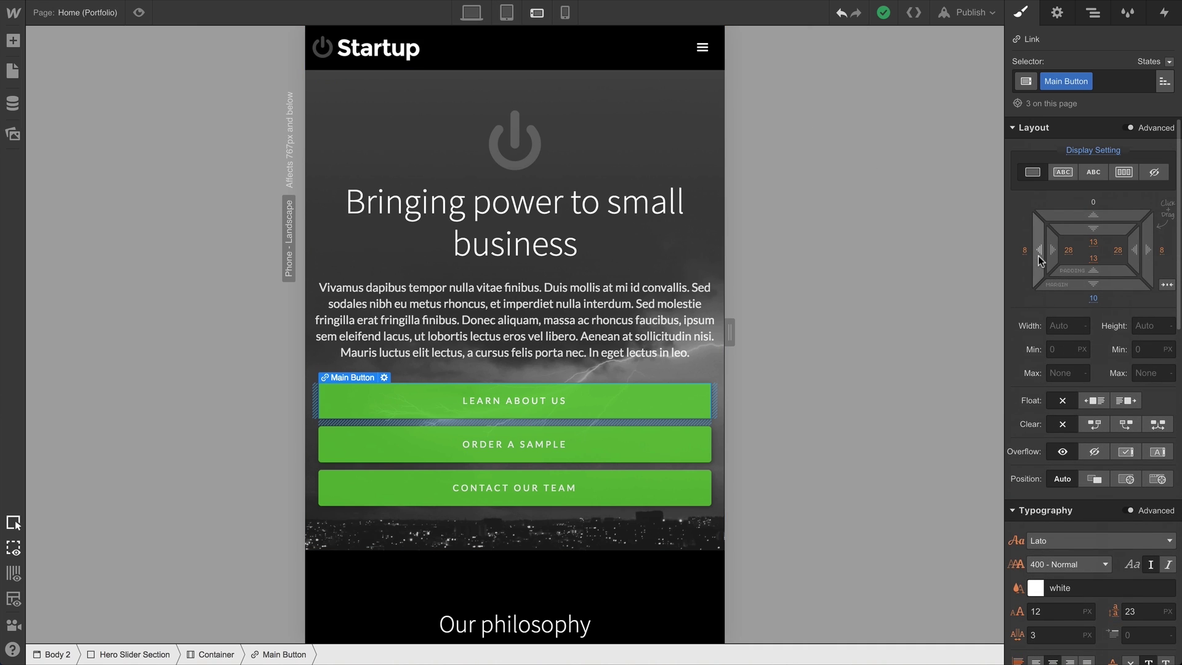
{"action": "left_click", "coordinate": [1094, 298]}
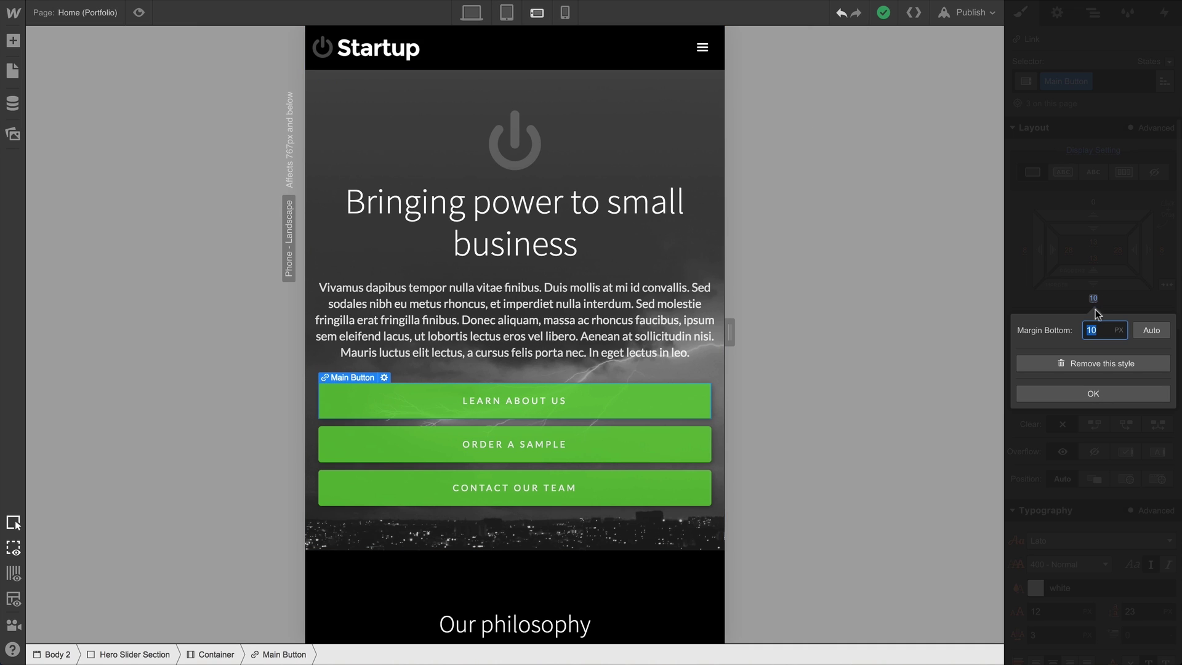
{"action": "left_click", "coordinate": [1097, 363]}
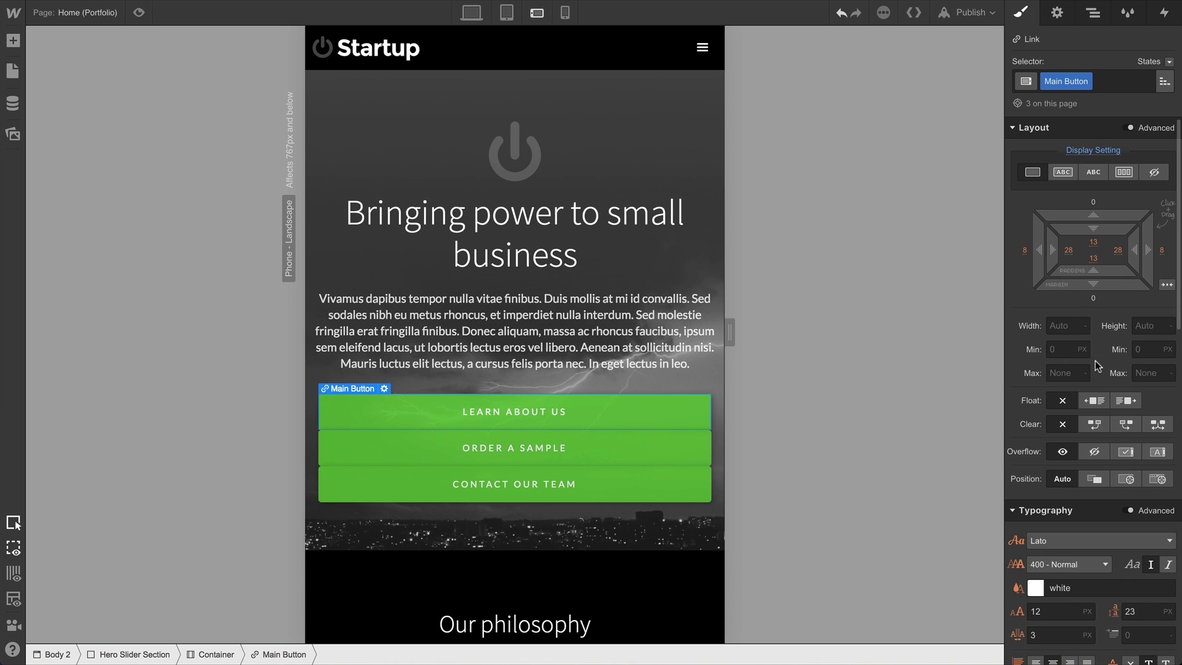
{"action": "key", "text": "1"}
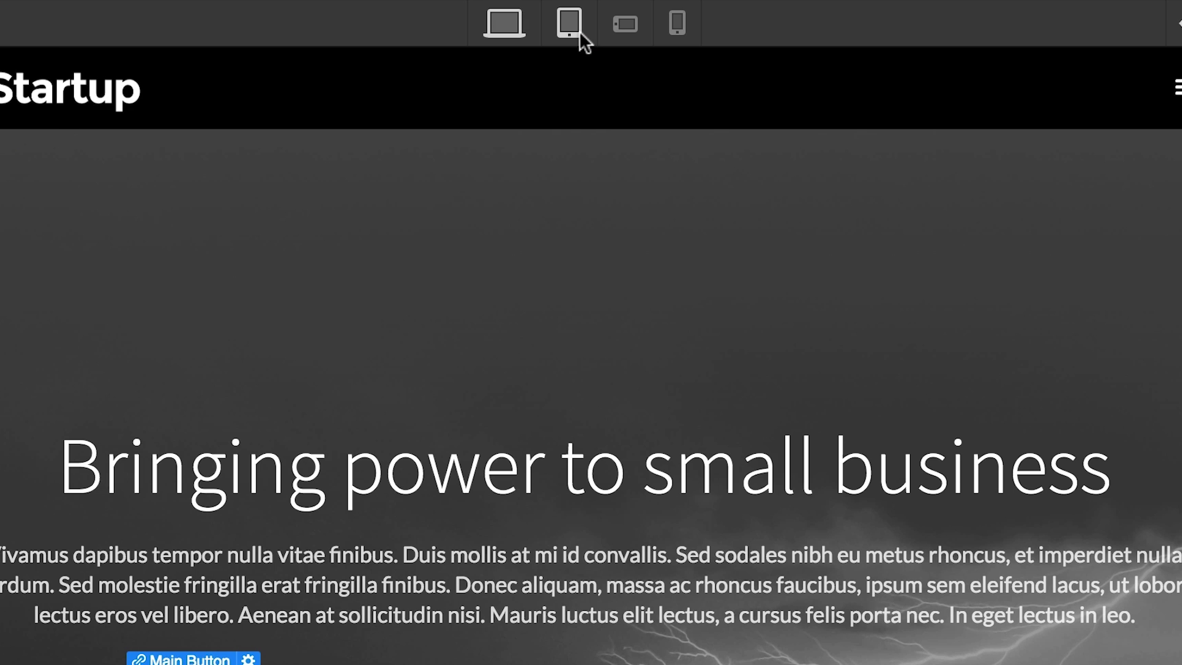